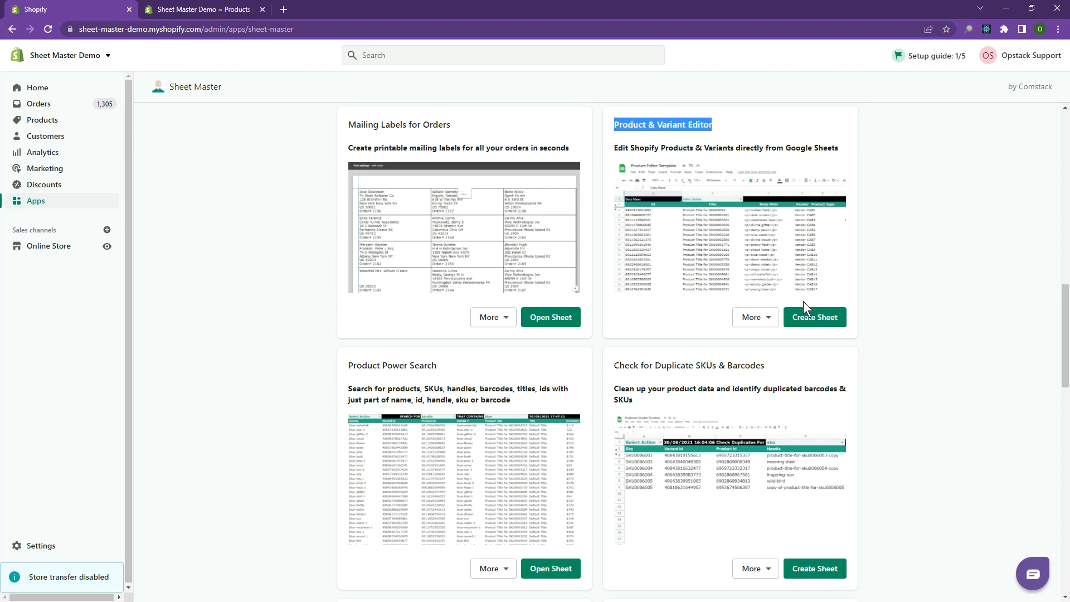
Create a Product & Variant Editor sheet from the Sheet Master app card.
{"action": "left_click", "coordinate": [806, 318]}
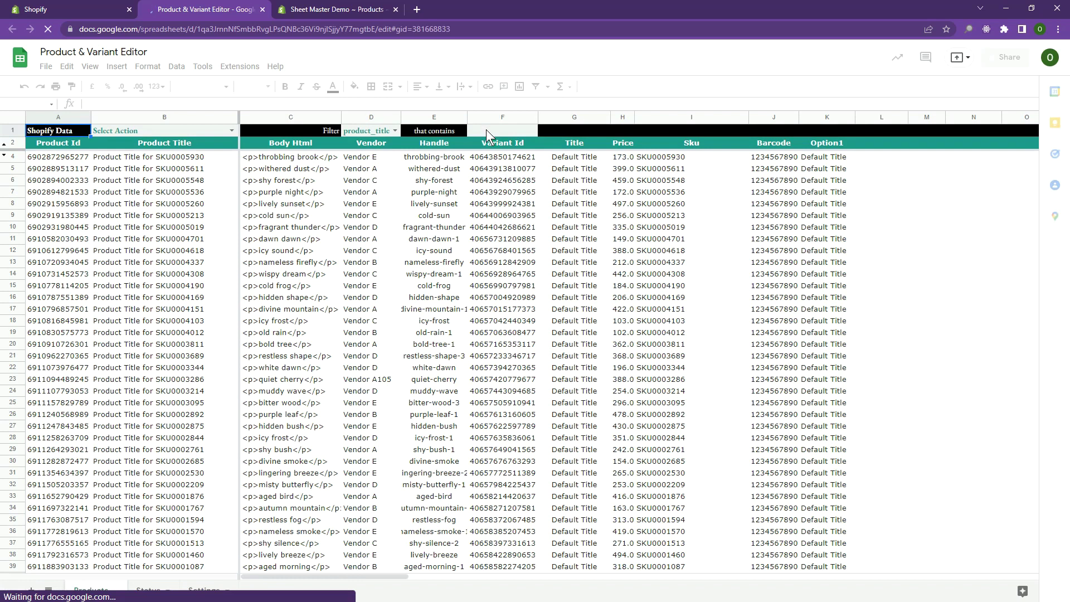
{"action": "type", "text": "O"}
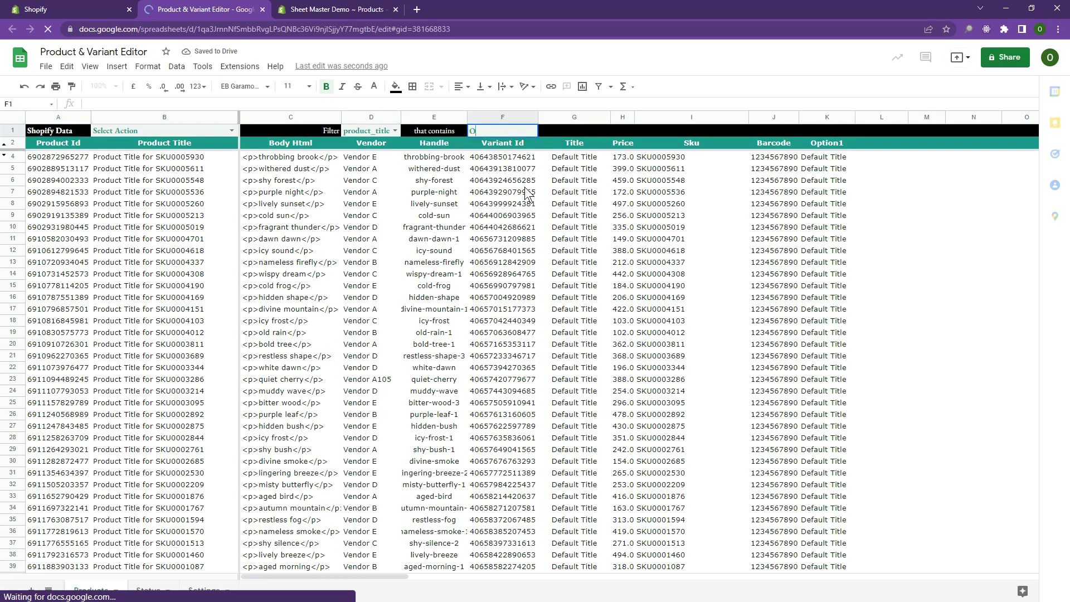
{"action": "type", "text": "n Sale"}
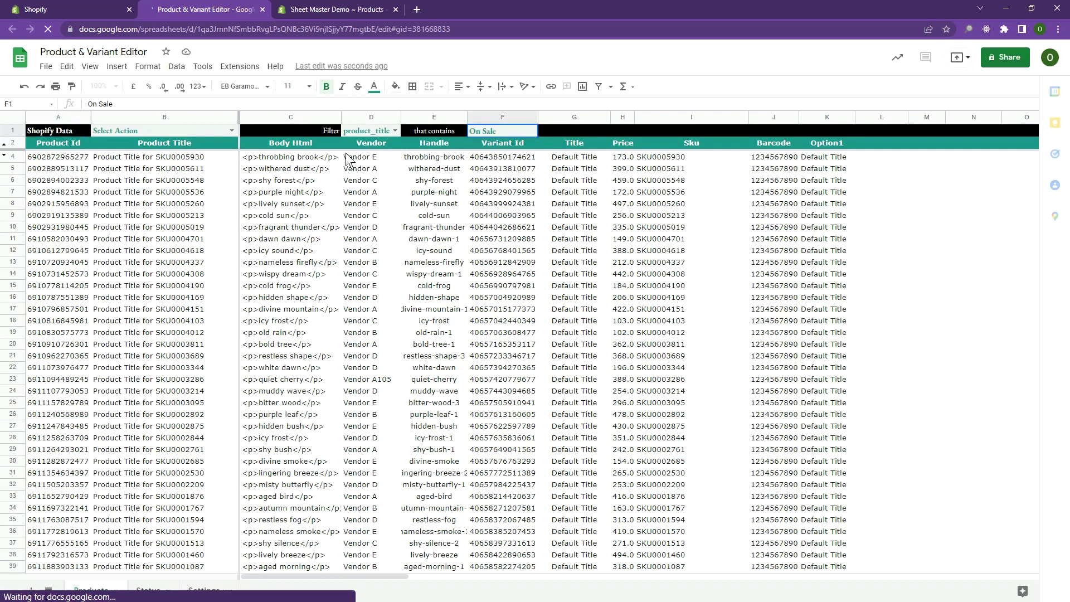
Export only products whose titles contain 'On Sale' from Shopify, and widen the title column.
{"action": "key", "text": "Tab"}
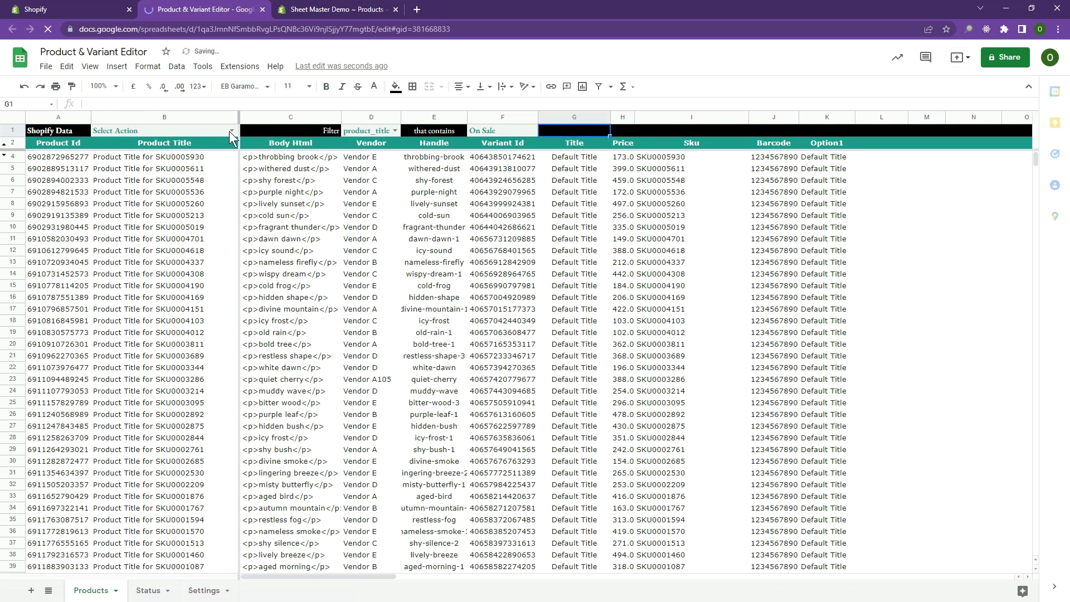
{"action": "left_click", "coordinate": [230, 131]}
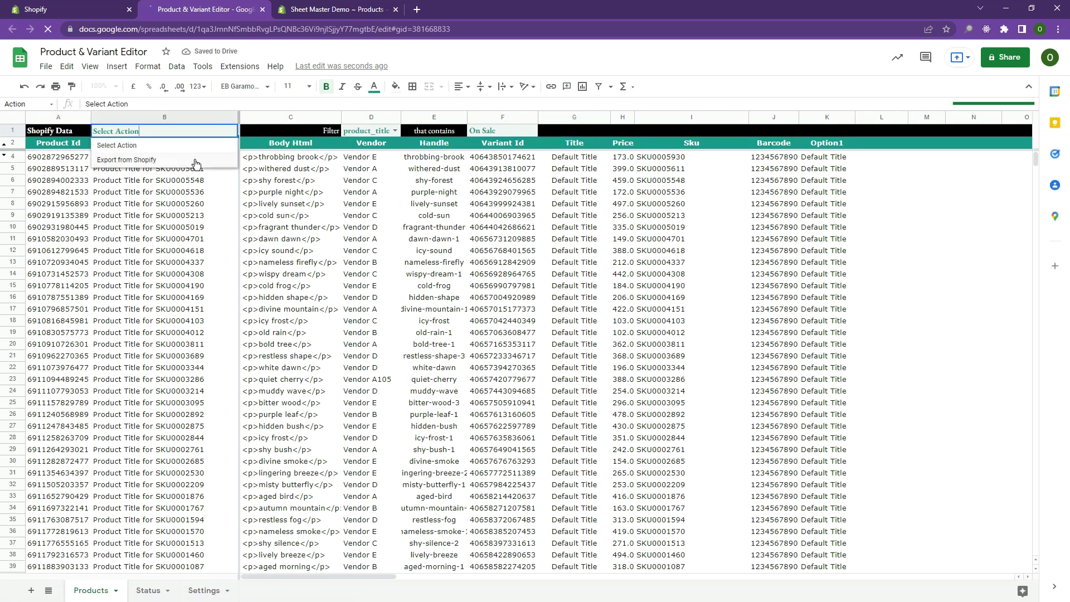
{"action": "left_click", "coordinate": [196, 160]}
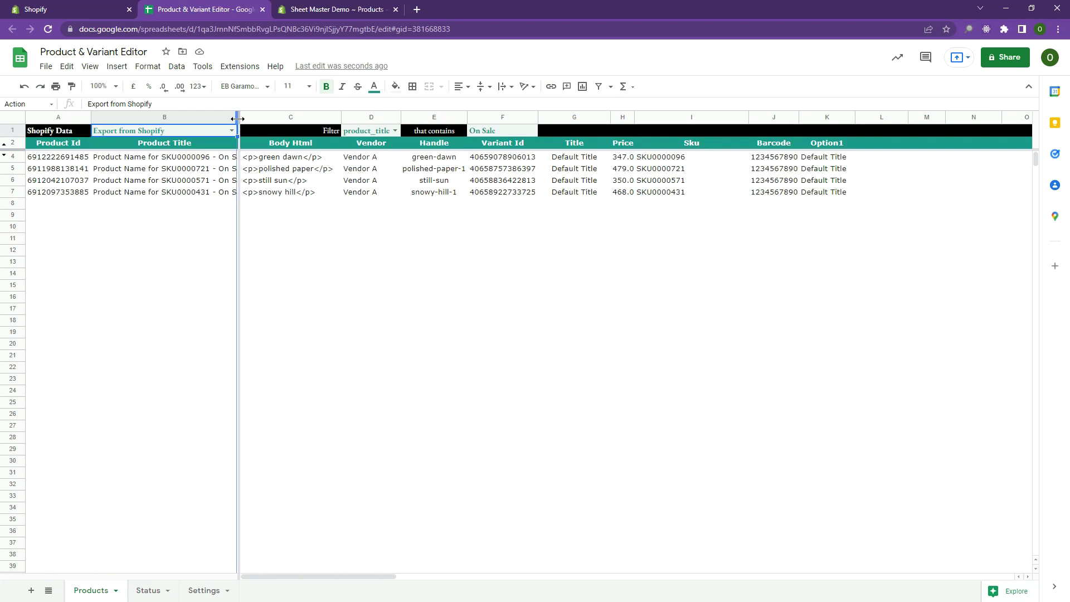
{"action": "left_click_drag", "start_coordinate": [238, 119], "coordinate": [270, 119]}
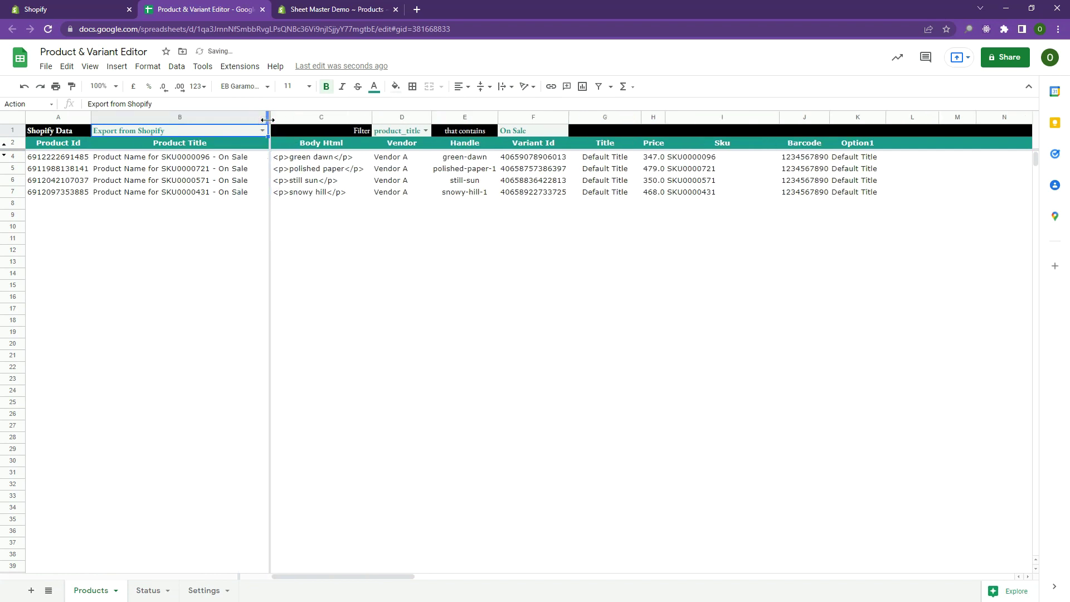
Search the Shopify product list for 'On Sale' titles.
{"action": "left_click", "coordinate": [333, 8]}
{"action": "left_click", "coordinate": [310, 165]}
{"action": "type", "text": "O"}
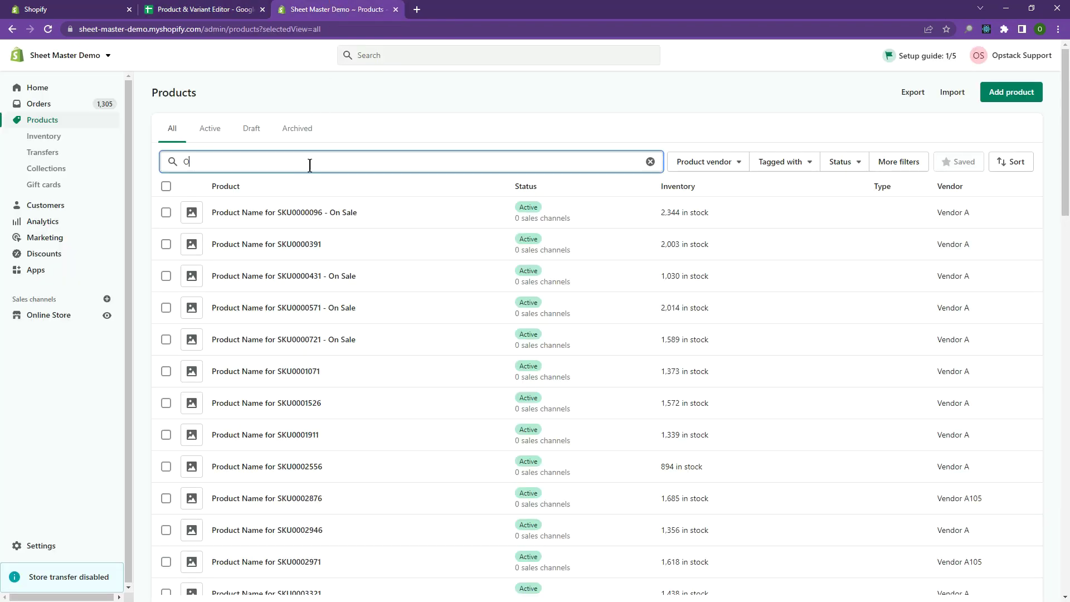
{"action": "type", "text": "n Sale"}
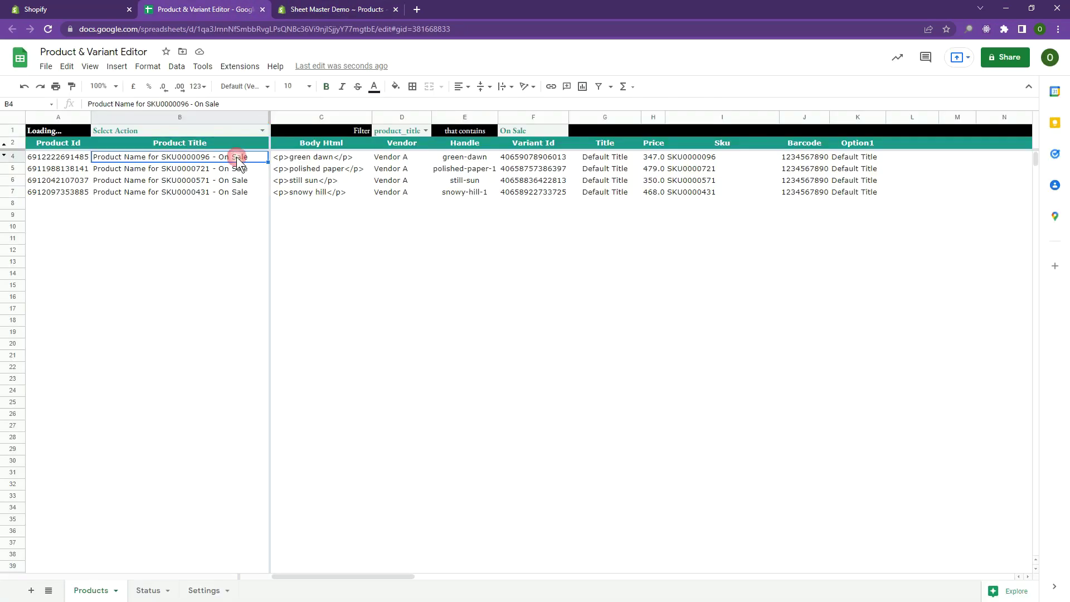
Strip ' - On Sale' from the four titles in B4:B7 using Find and Replace.
{"action": "left_click", "coordinate": [219, 191], "text": "shift"}
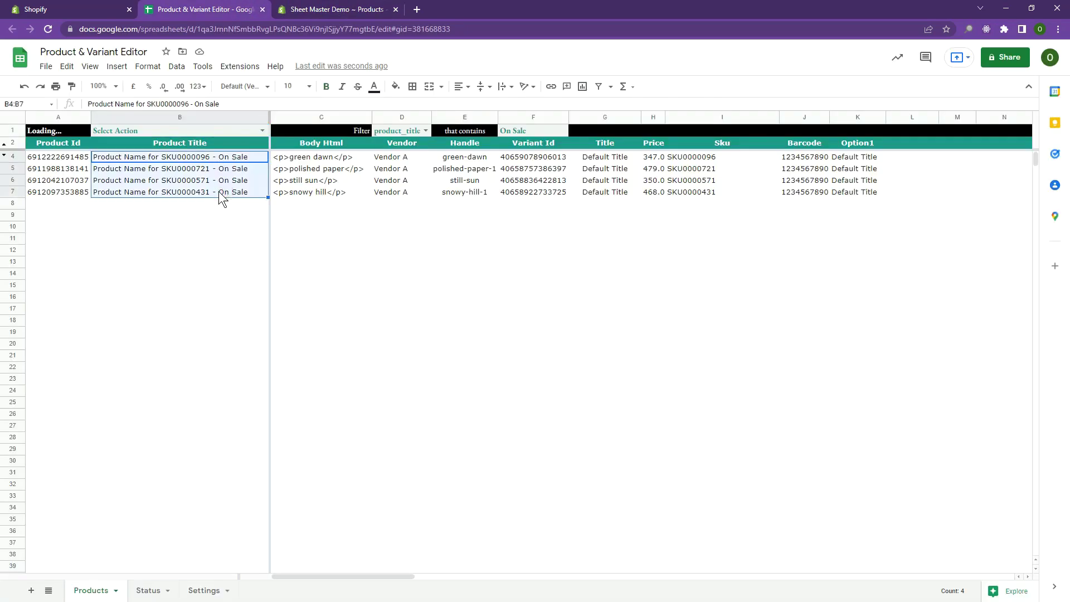
{"action": "key", "text": "ctrl+h"}
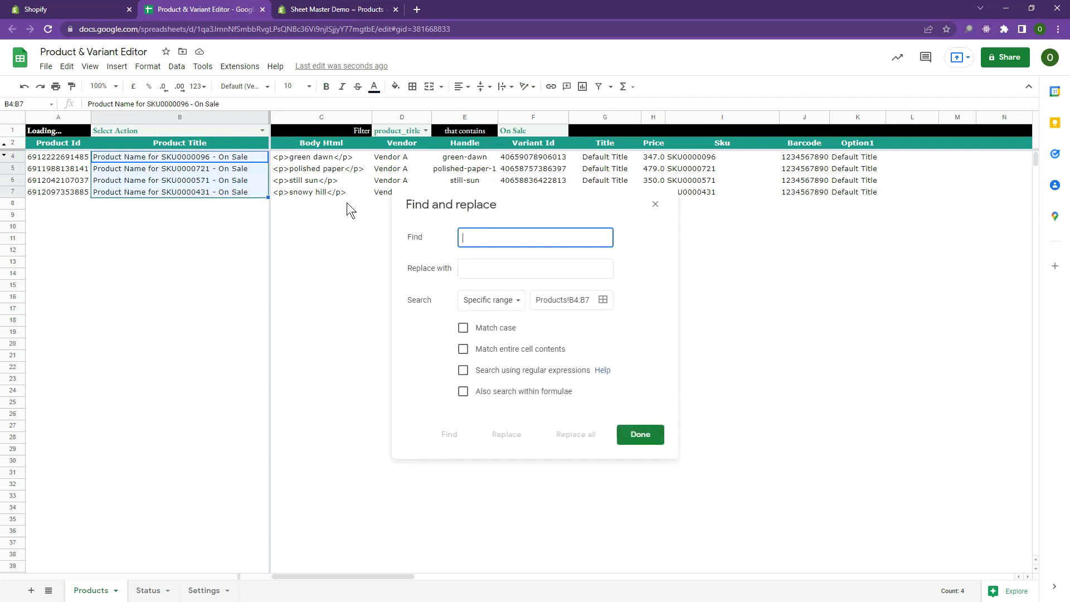
{"action": "type", "text": "- O"}
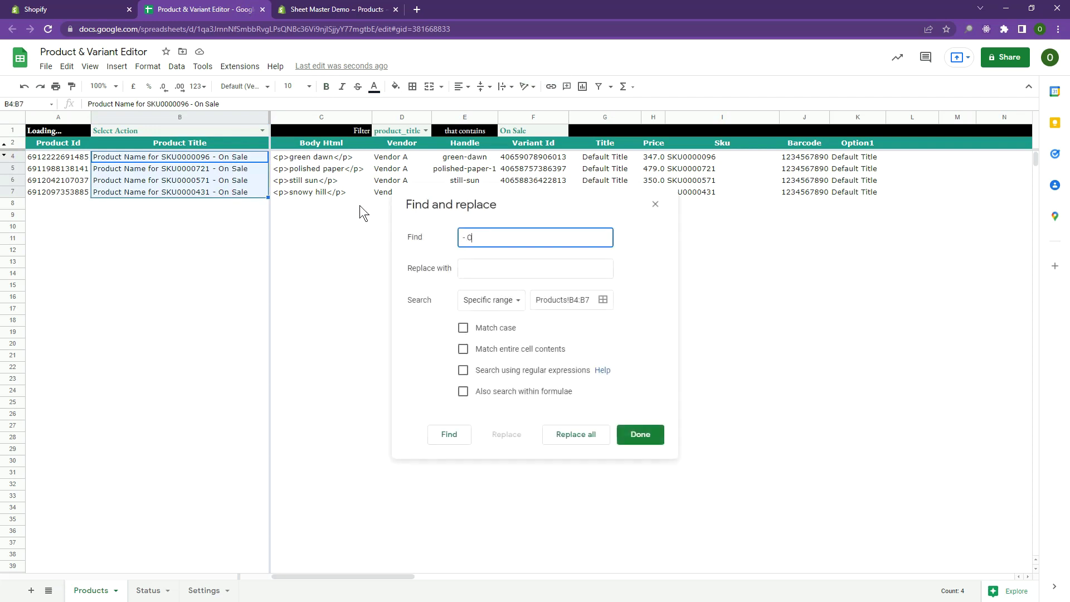
{"action": "type", "text": "n Sale"}
{"action": "left_click", "coordinate": [599, 440]}
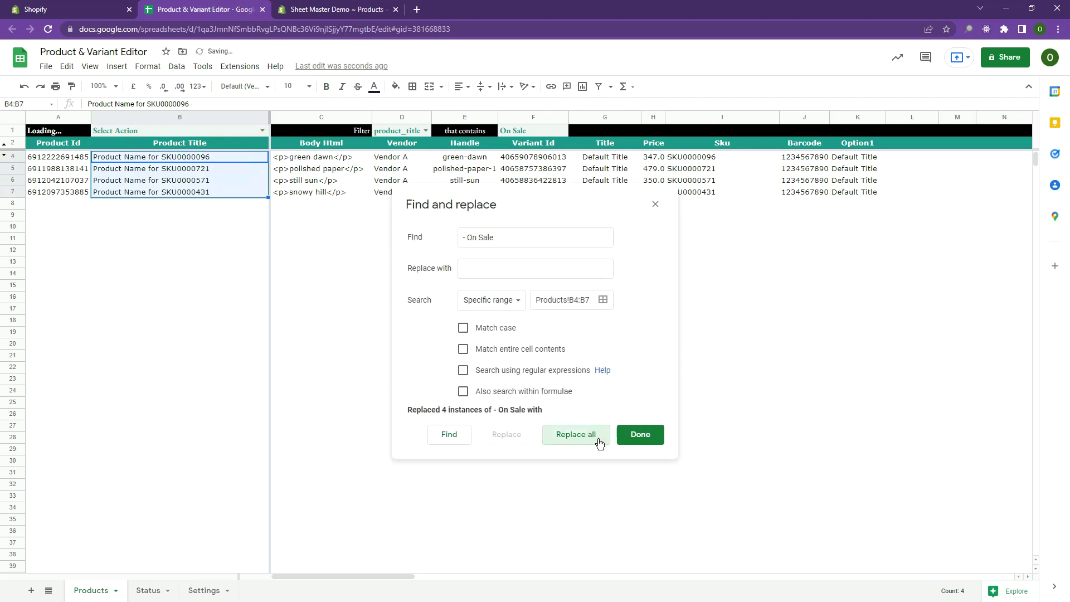
{"action": "left_click", "coordinate": [639, 437]}
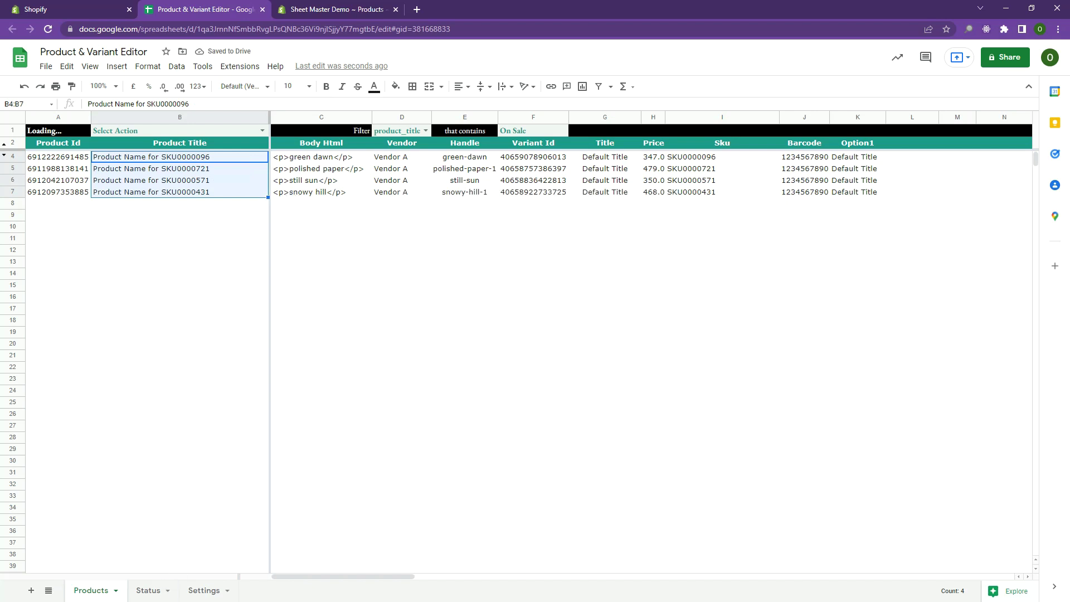
{"action": "left_click", "coordinate": [144, 590]}
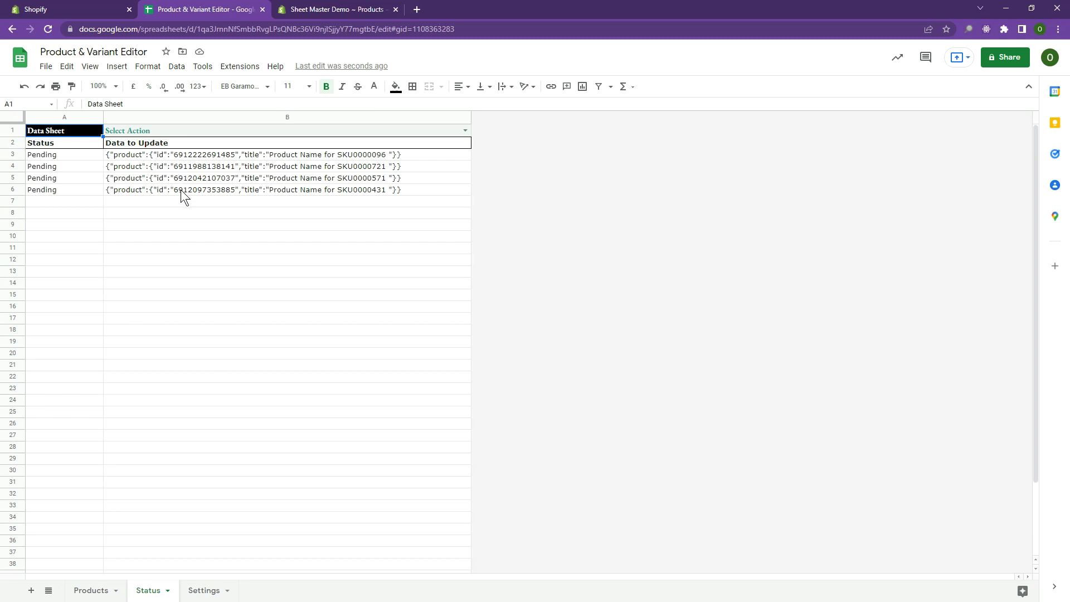
Run Save Changes to Shopify from the Select Action dropdown for the four titles.
{"action": "left_click", "coordinate": [464, 130]}
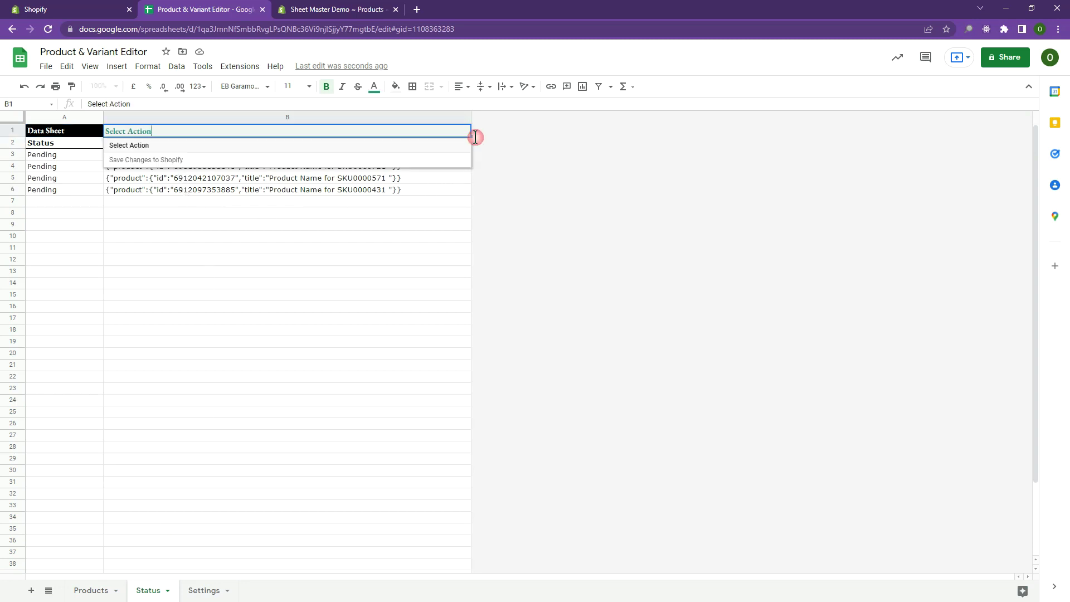
{"action": "left_click", "coordinate": [429, 160]}
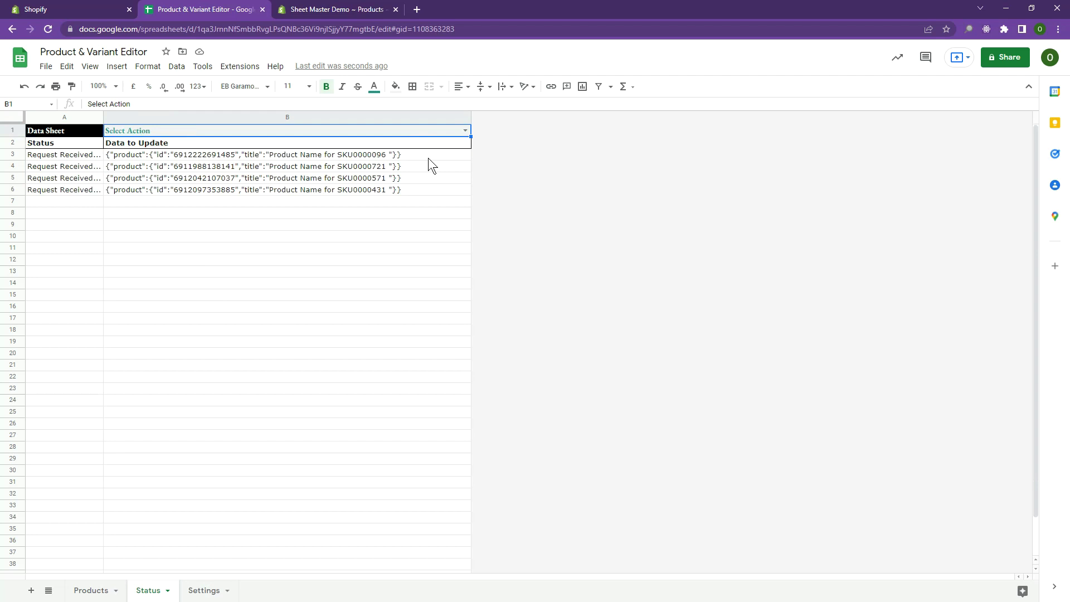
Reload the Shopify product list to confirm the four titles no longer say ' - On Sale'.
{"action": "left_click", "coordinate": [366, 7]}
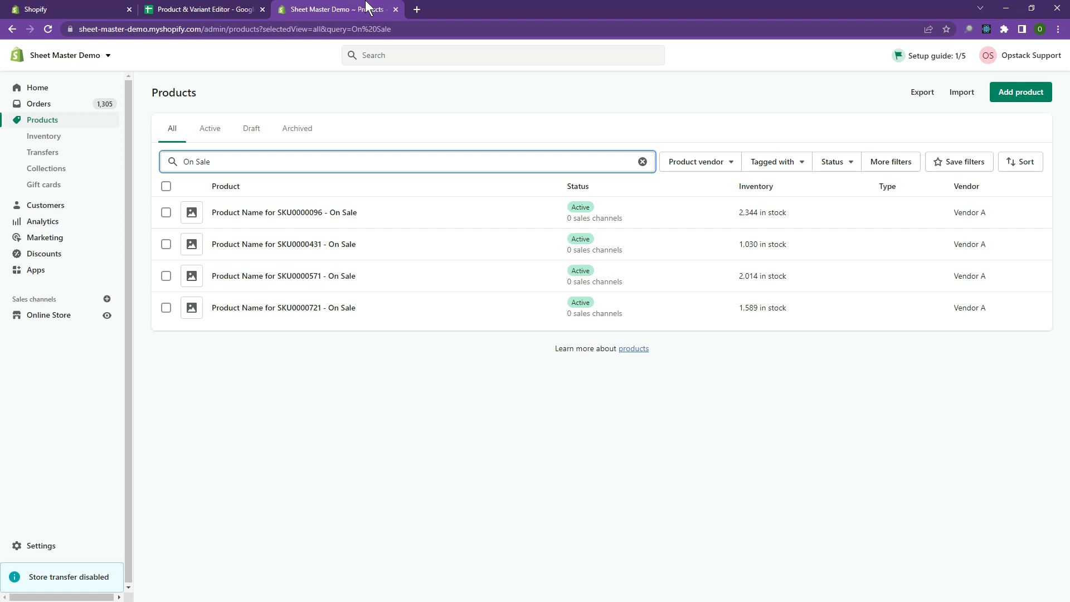
{"action": "key", "text": "F5"}
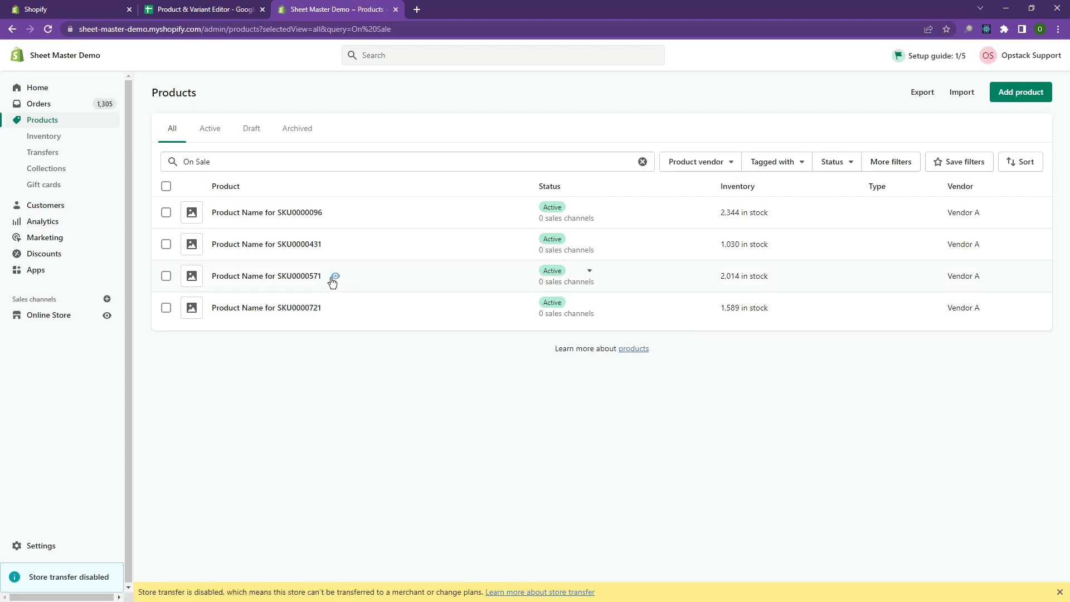
{"action": "left_click", "coordinate": [222, 8]}
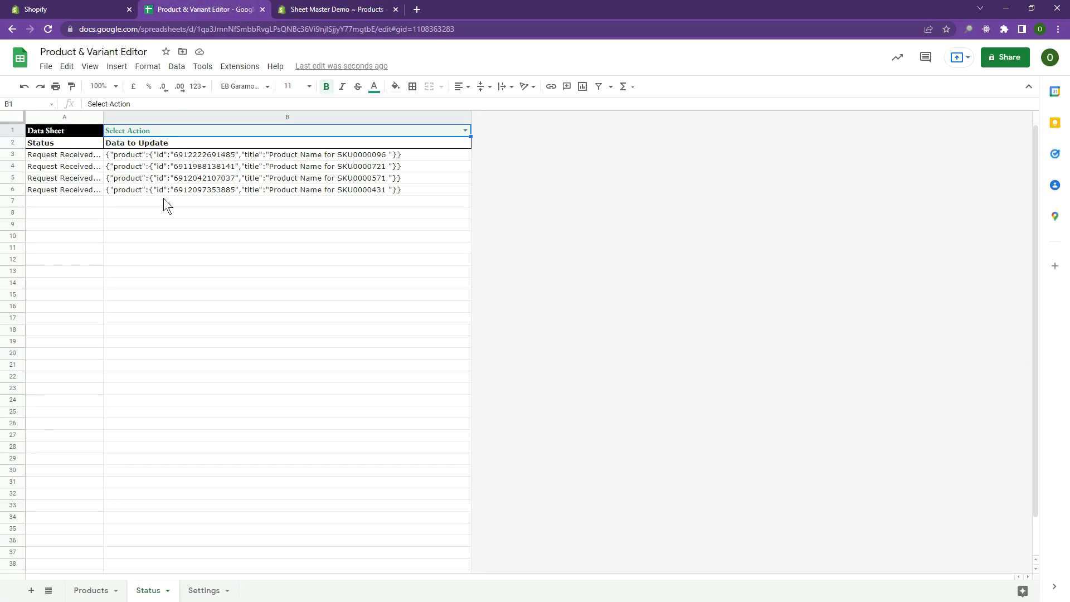
Review the Settings sheet's field checkboxes and max rows value, then return to Products.
{"action": "left_click", "coordinate": [193, 591]}
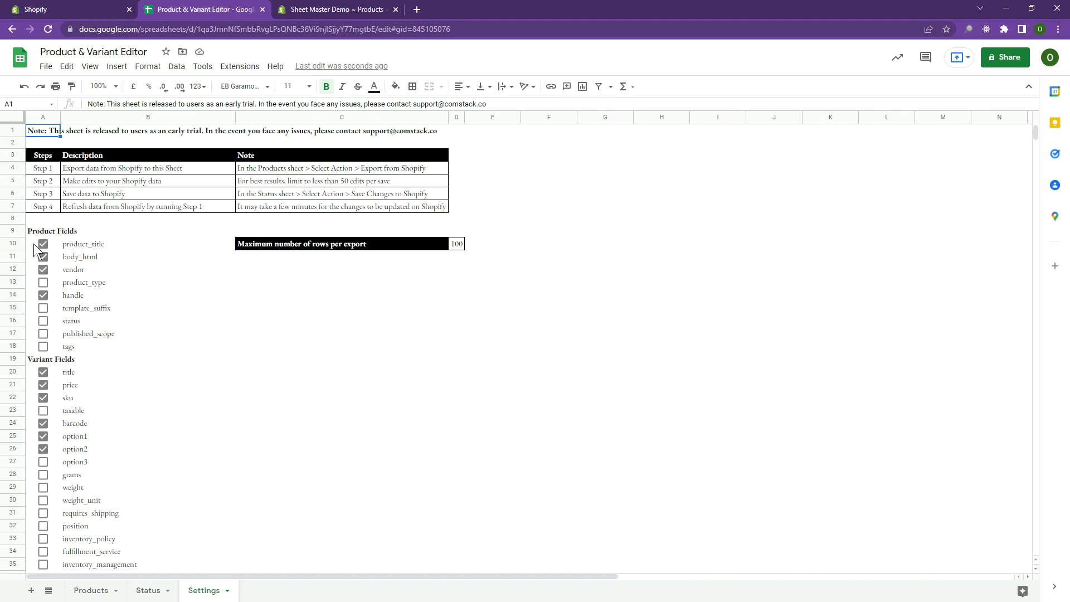
{"action": "left_click", "coordinate": [41, 284]}
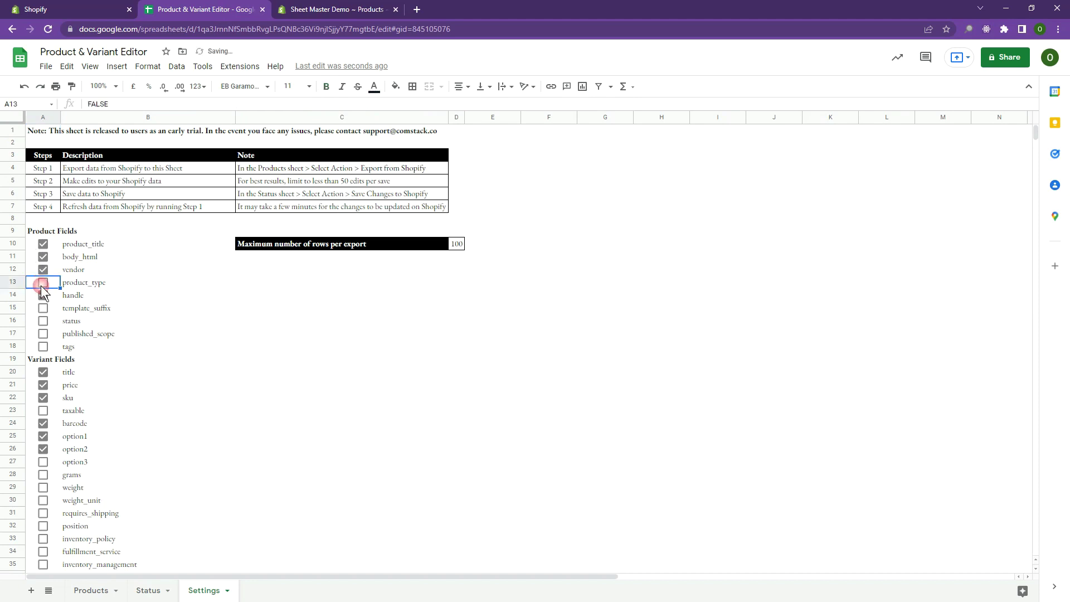
{"action": "left_click", "coordinate": [458, 245]}
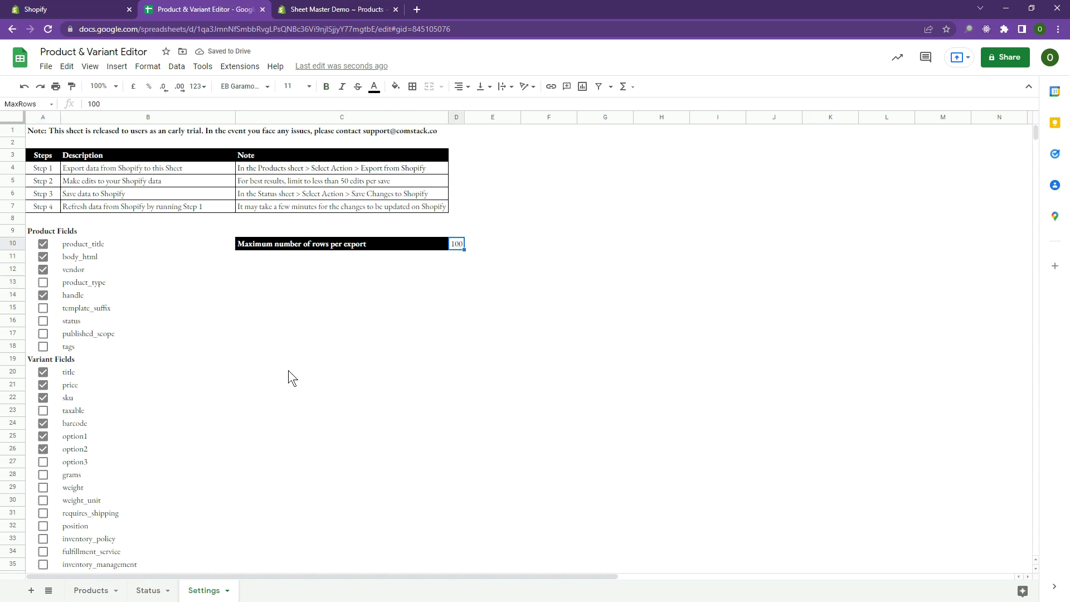
{"action": "left_click", "coordinate": [92, 591]}
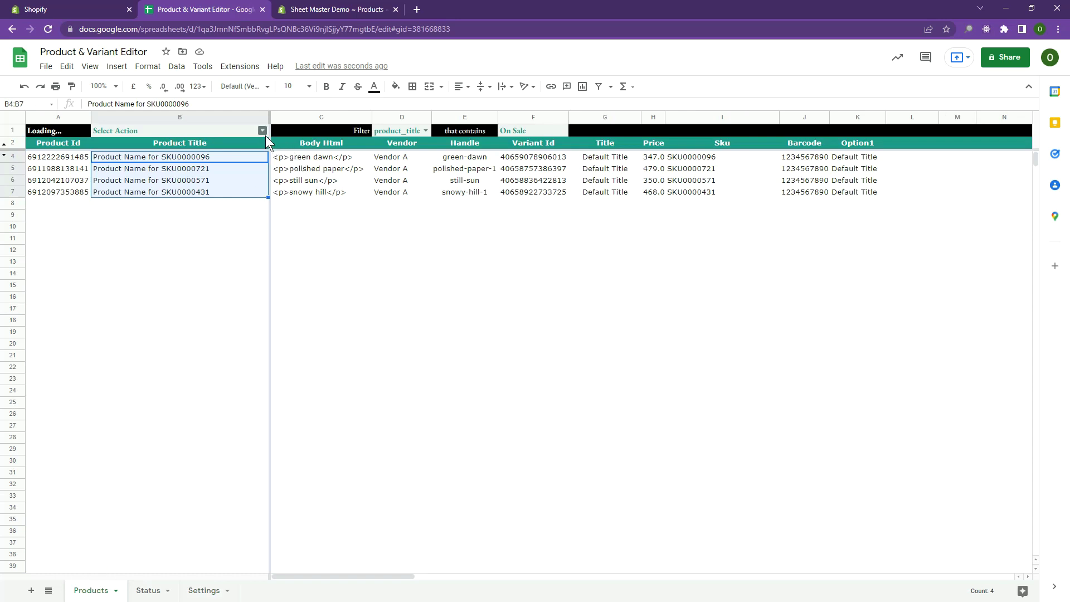
Re-run Export from Shopify, which finds no 'On Sale' titles, and return to Sheet Master.
{"action": "left_click", "coordinate": [264, 132]}
{"action": "left_click", "coordinate": [233, 159]}
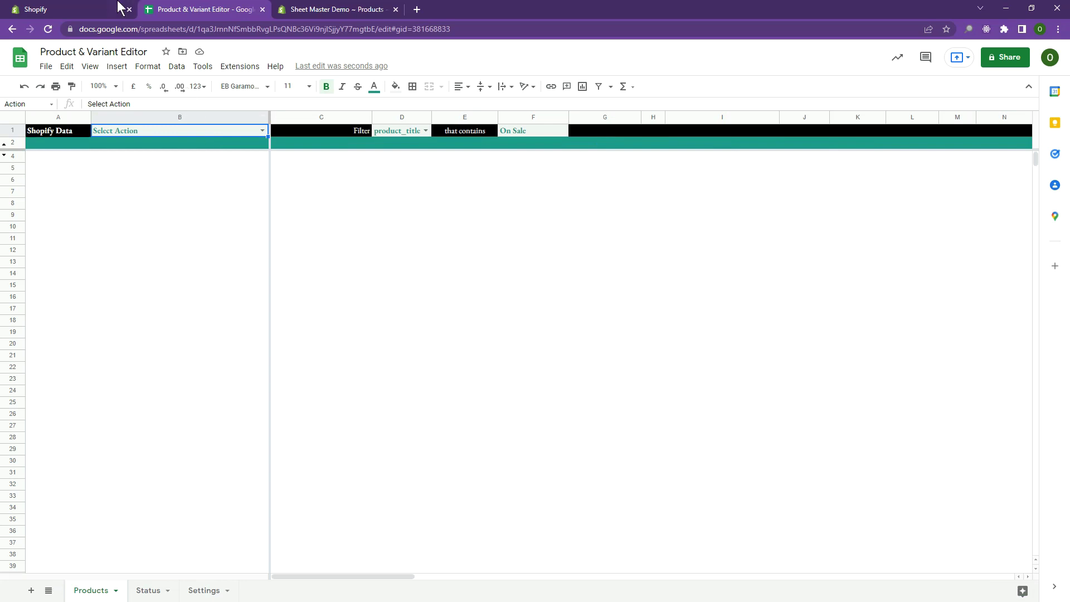
{"action": "left_click", "coordinate": [82, 8]}
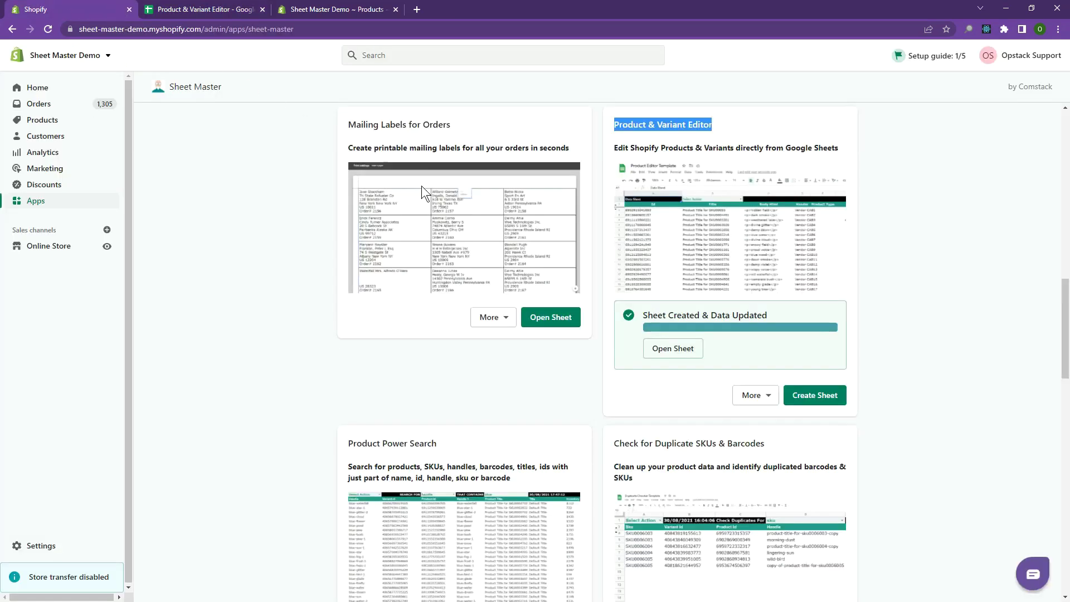